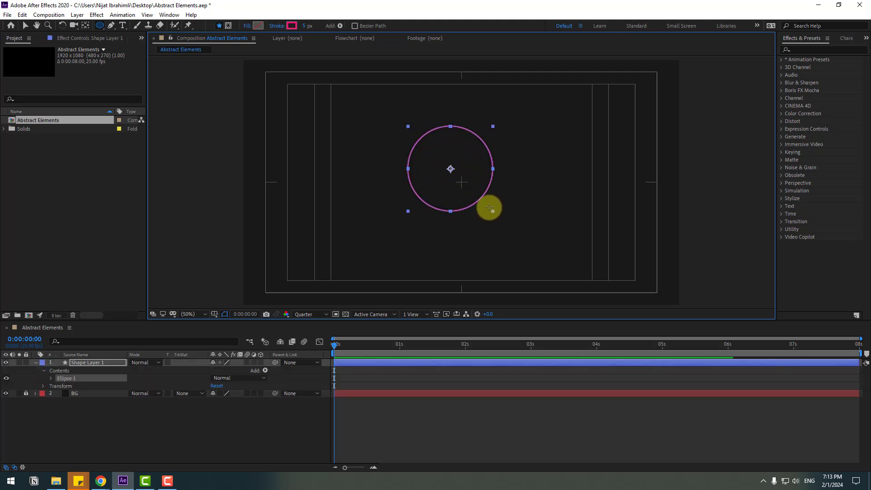
Step: Center the circle's Shape Layer 1 horizontally and vertically in the composition
click(25, 26)
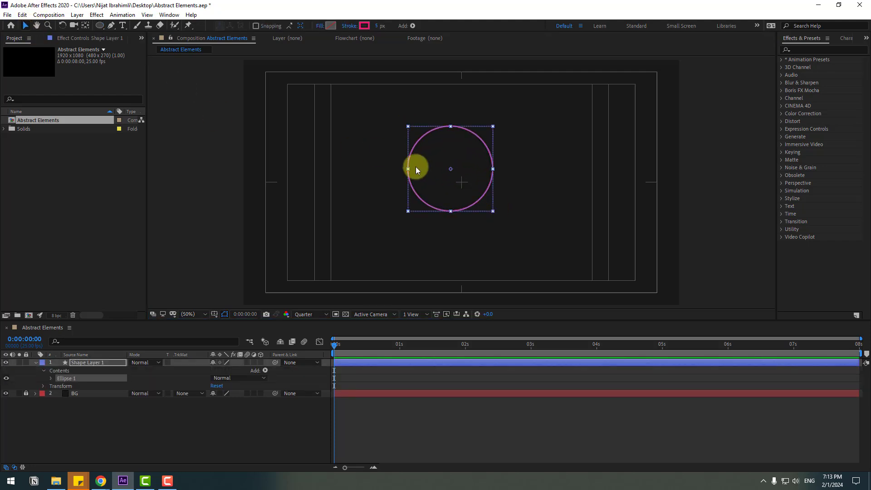
click(74, 364)
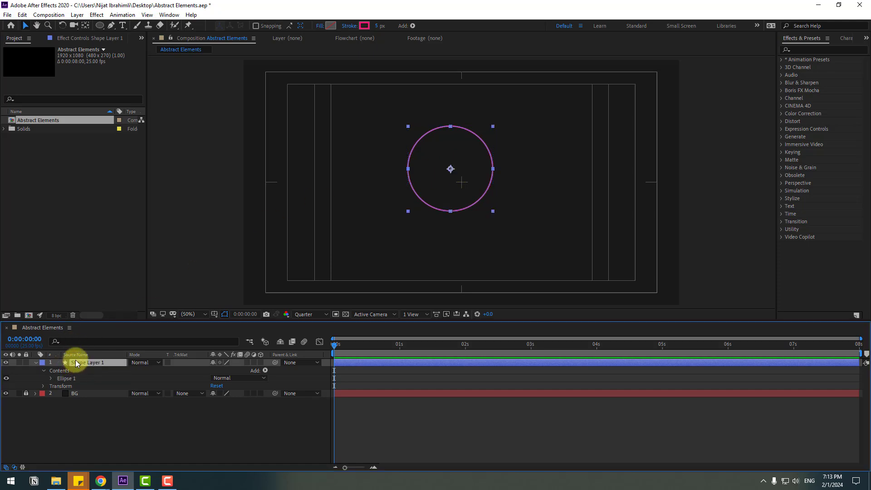
click(85, 27)
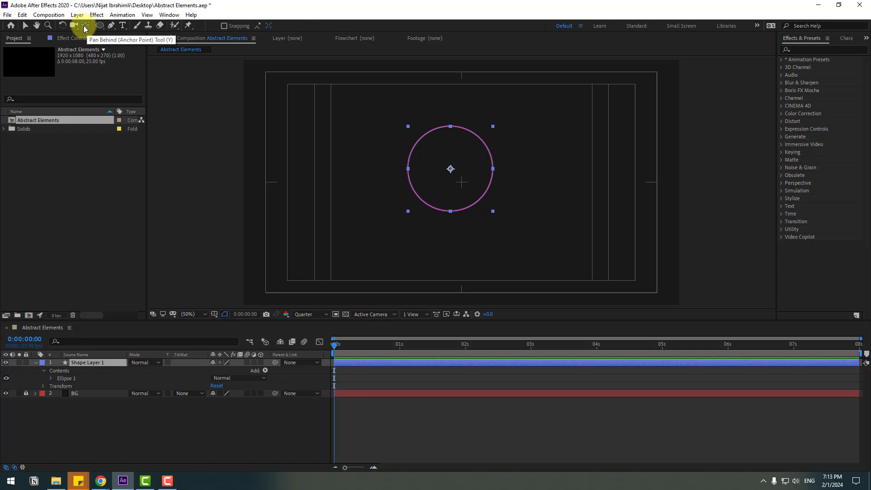
click(26, 28)
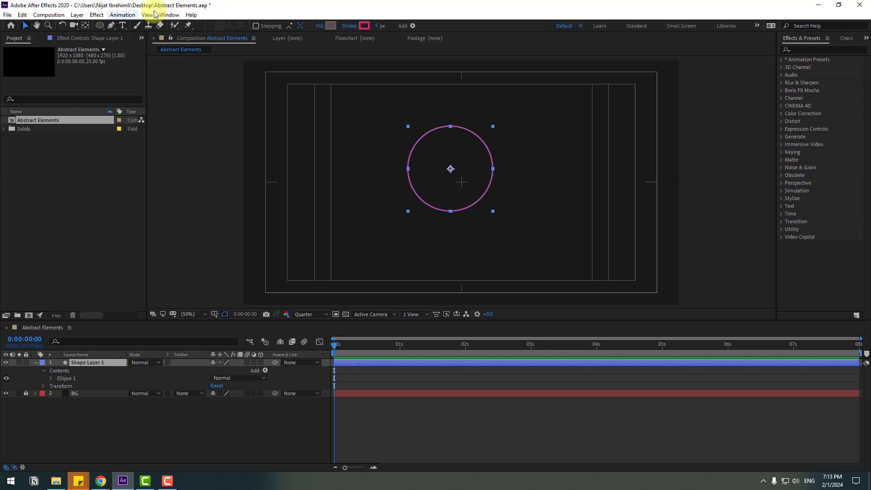
click(169, 15)
click(205, 71)
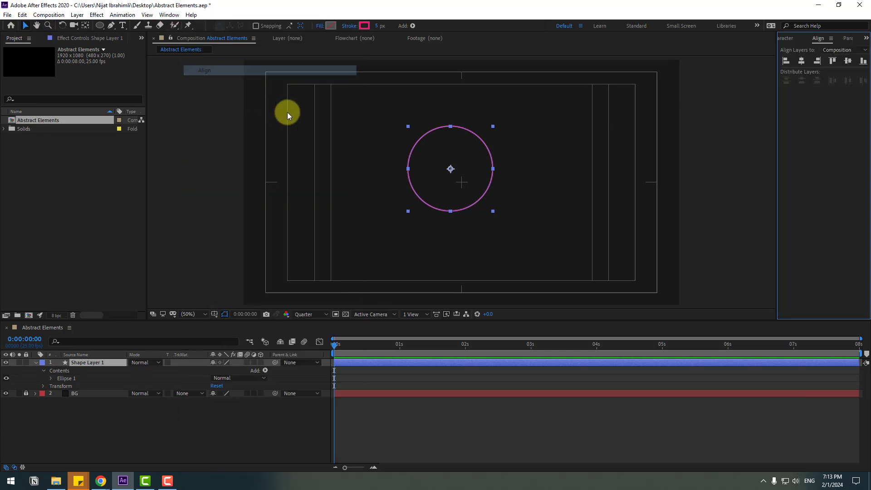
click(801, 62)
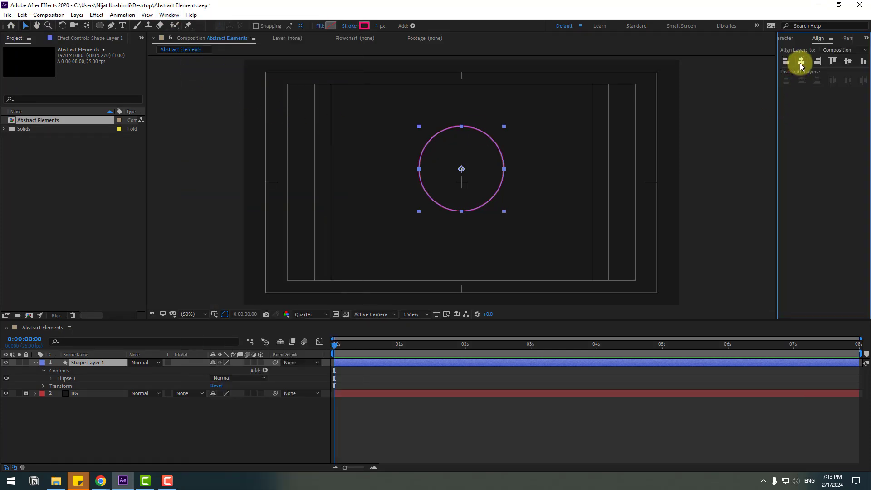
click(848, 62)
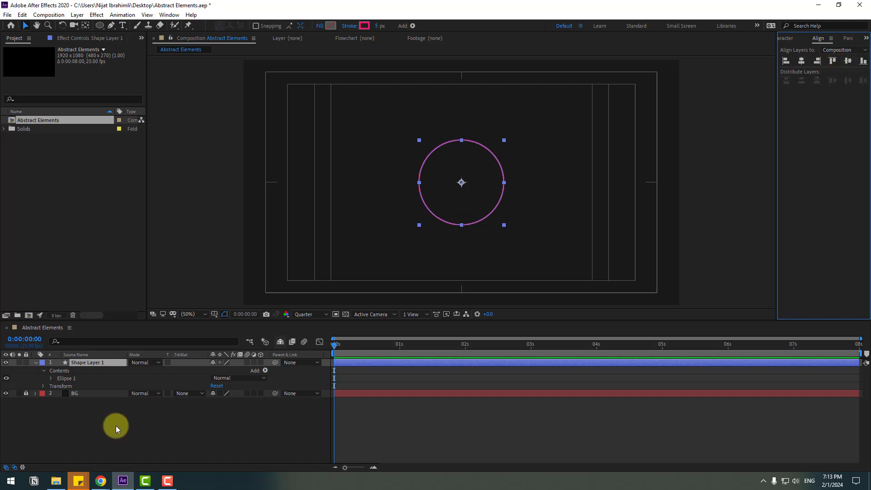
Step: Rename Shape Layer 1 to shape_01
click(94, 417)
click(62, 368)
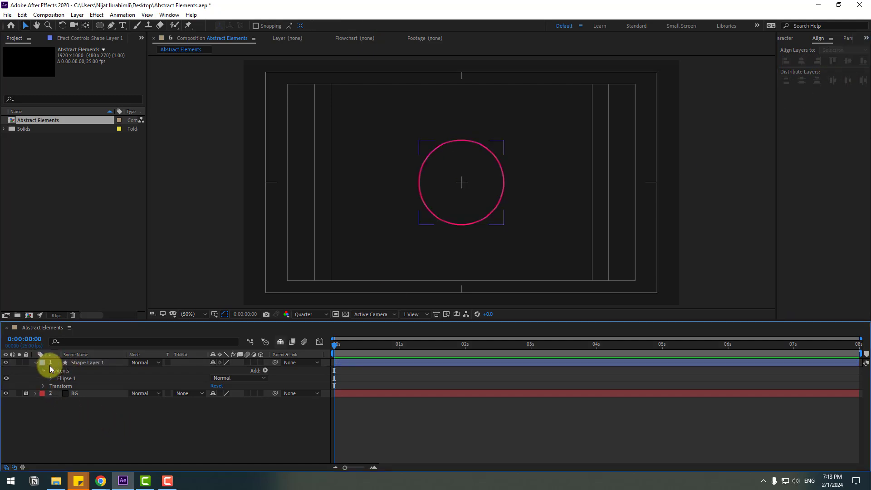
click(82, 365)
key(Return)
text(shape_01)
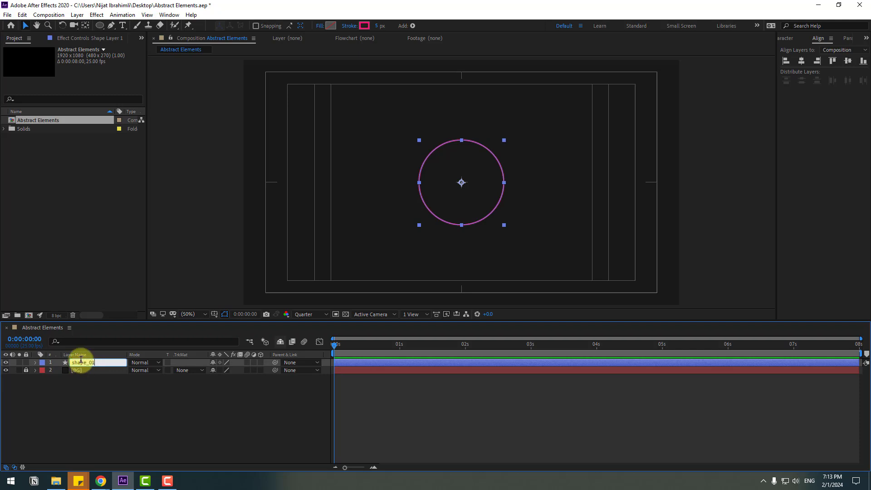
key(Return)
Step: Change the circle's stroke color to off-white F3F3F3 and set the composition preview resolution to Full
click(364, 25)
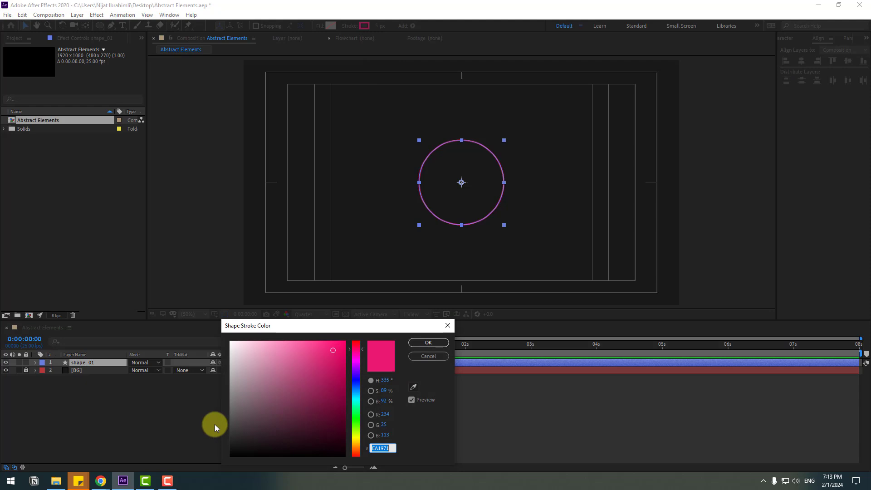
drag(249, 374, 214, 346)
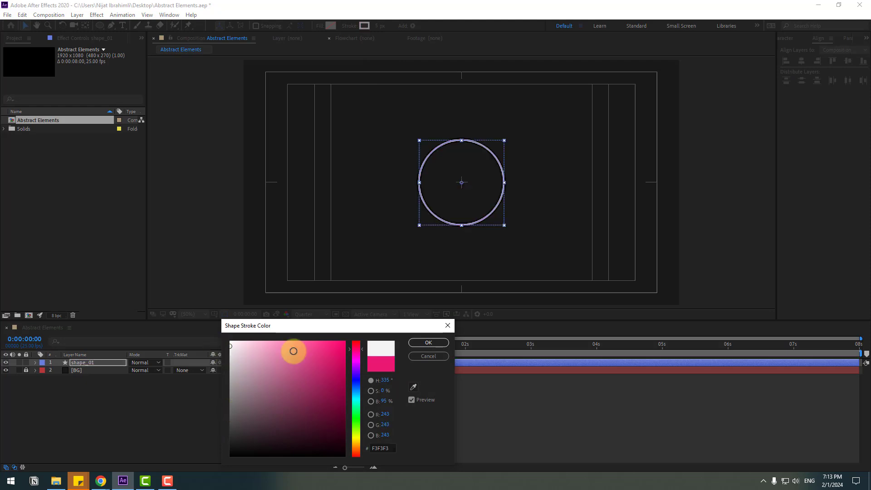
click(428, 343)
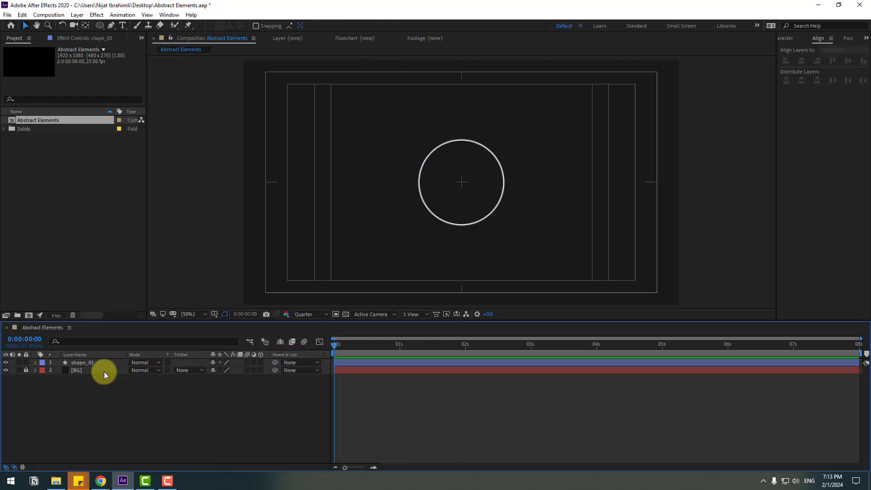
click(301, 314)
click(301, 336)
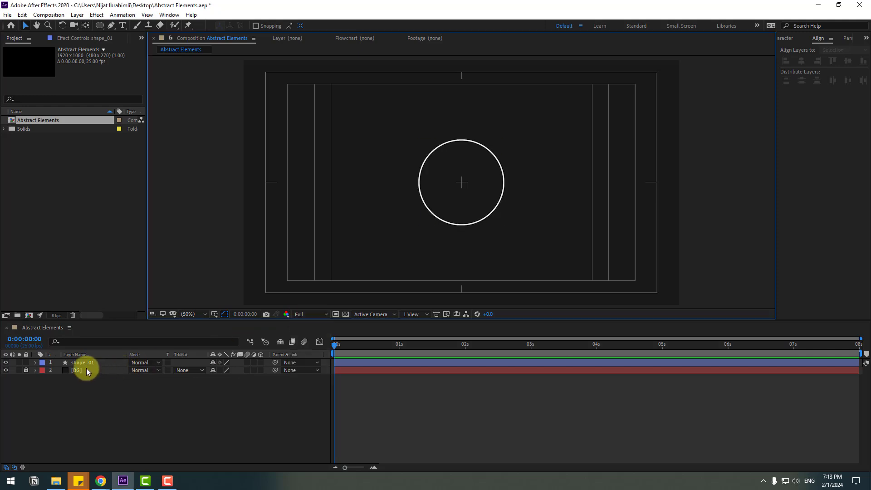
Step: Add a Repeater to the shape_01 layer and set its transform position to 0, 0
click(85, 364)
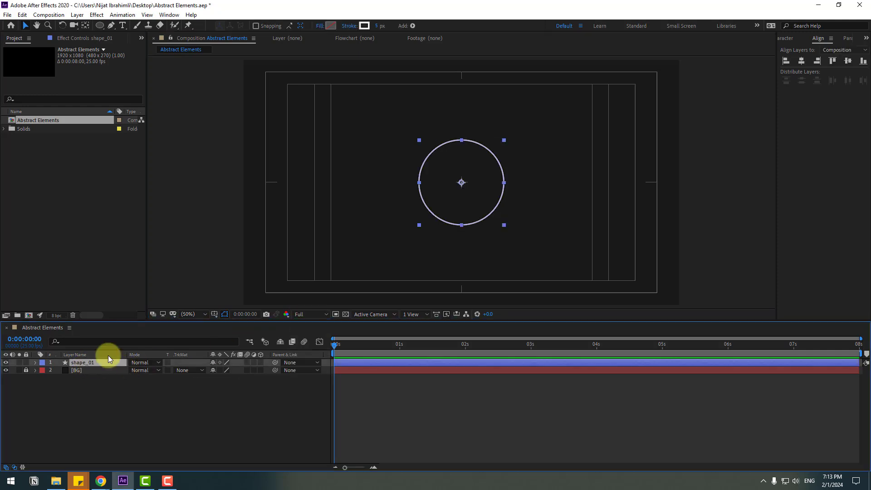
click(413, 26)
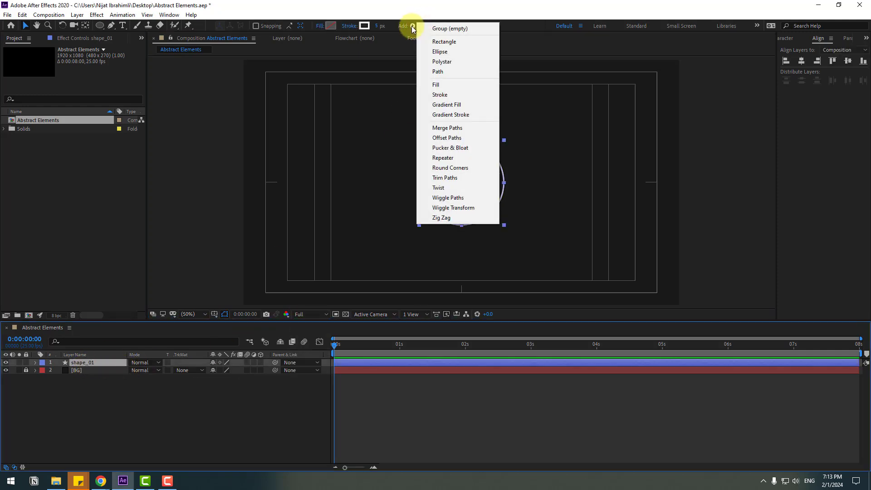
click(458, 158)
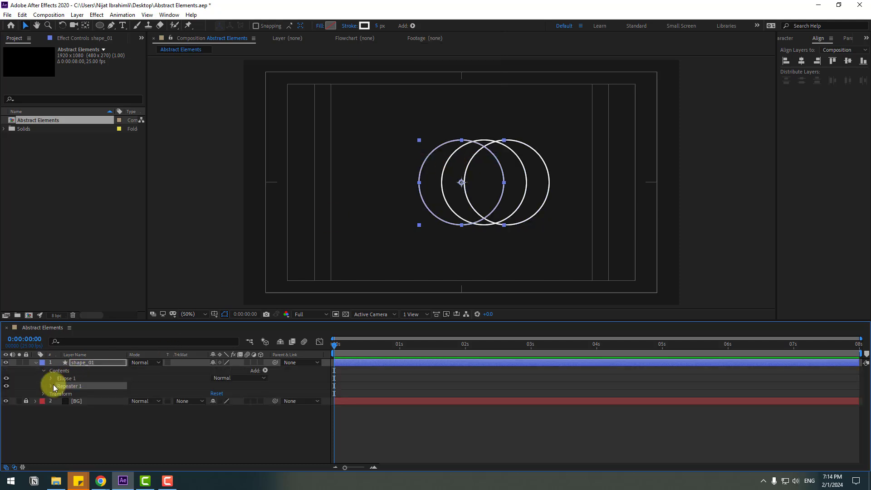
click(50, 386)
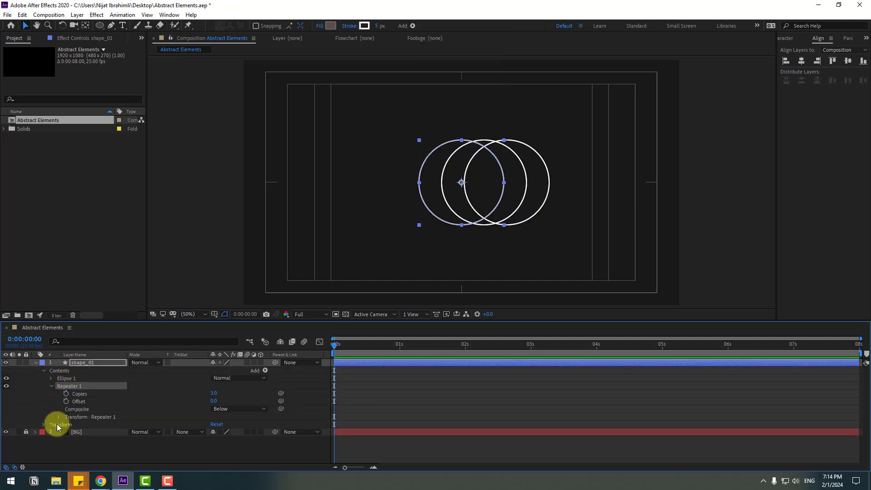
click(59, 417)
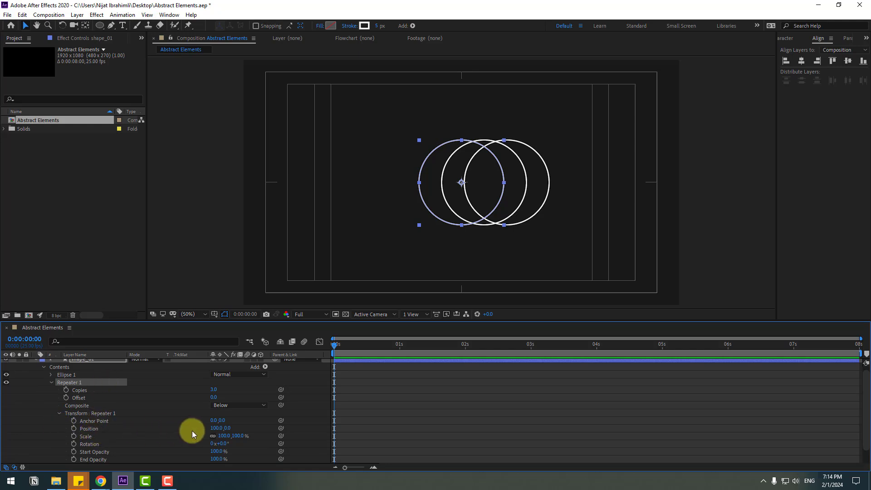
click(215, 428)
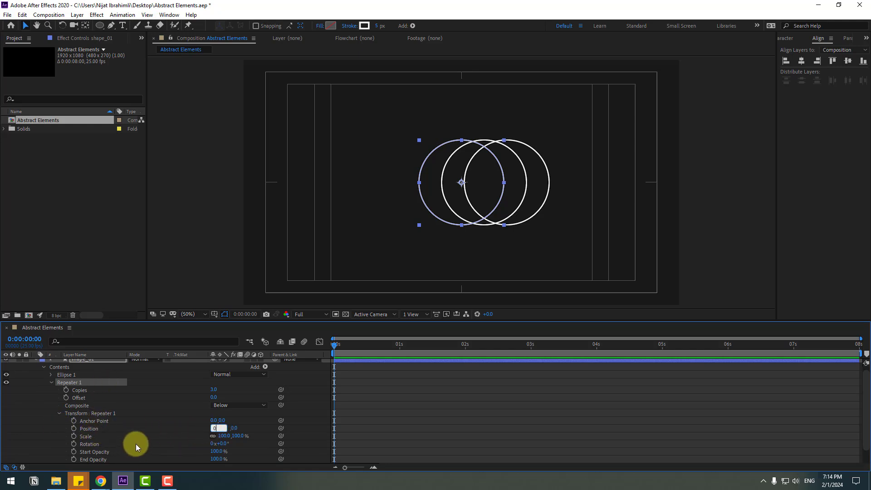
key(Return)
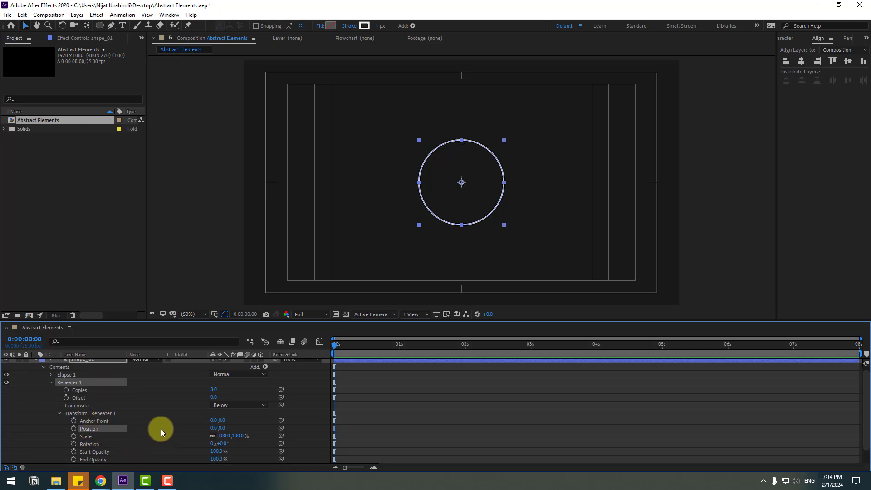
Step: Set the Repeater's transform scale to 85%
mouse_move(224, 440)
mouse_down()
mouse_move(245, 435)
mouse_move(232, 435)
mouse_up()
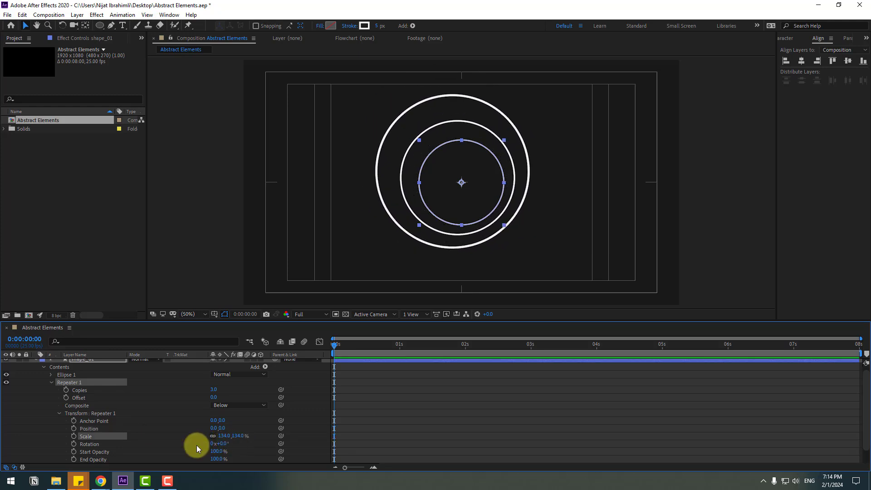
click(235, 436)
text(85)
key(Return)
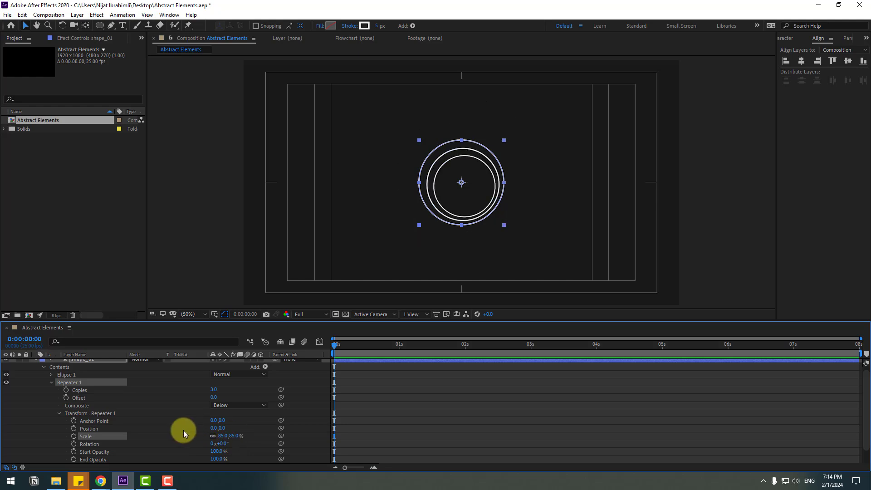
Step: Set the Repeater's number of copies to 25
scroll(155, 425, up, 1)
click(78, 394)
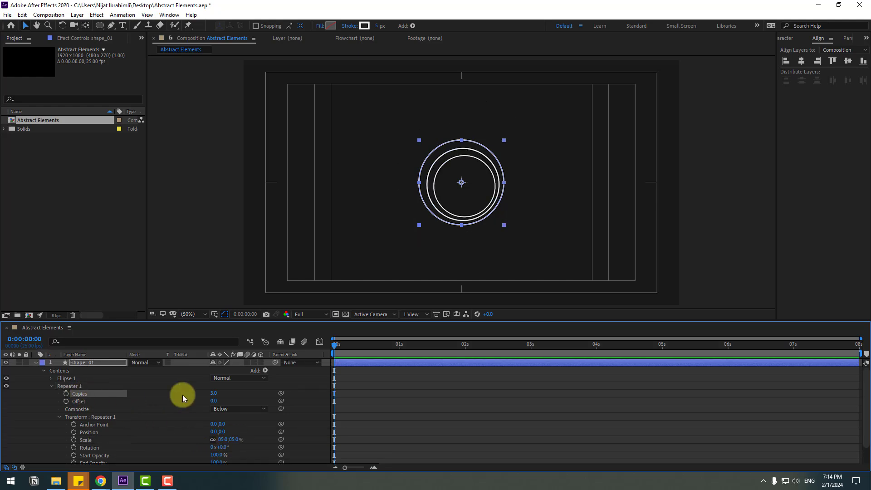
click(215, 394)
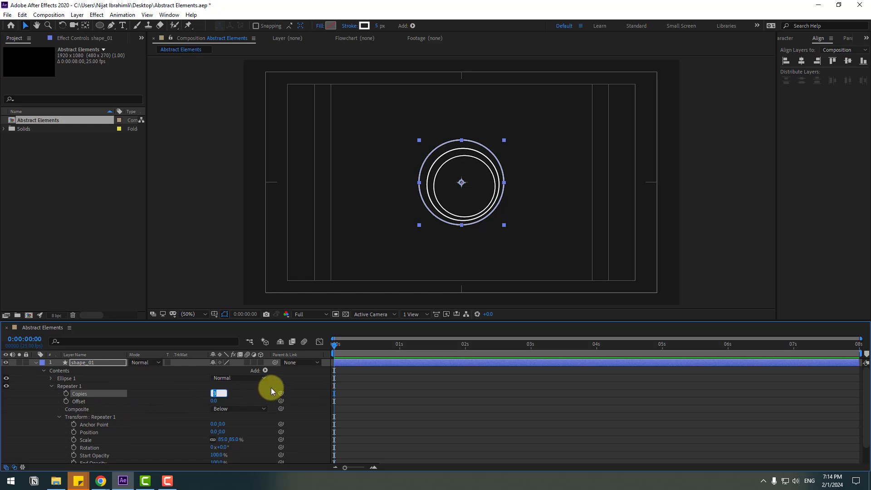
text(25)
key(Return)
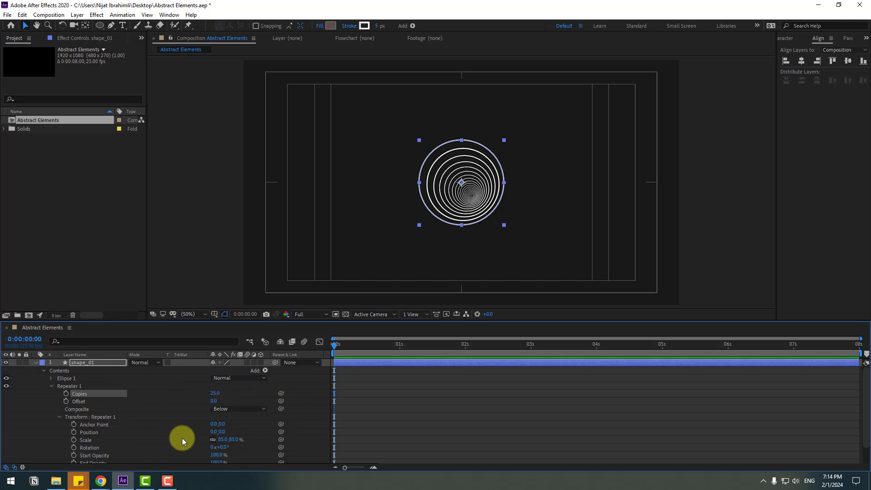
Step: Set the Repeater's transform anchor point to about -47, -41 and its scale to 110%
scroll(177, 447, down, 1)
drag(213, 404, 221, 421)
click(41, 424)
click(222, 421)
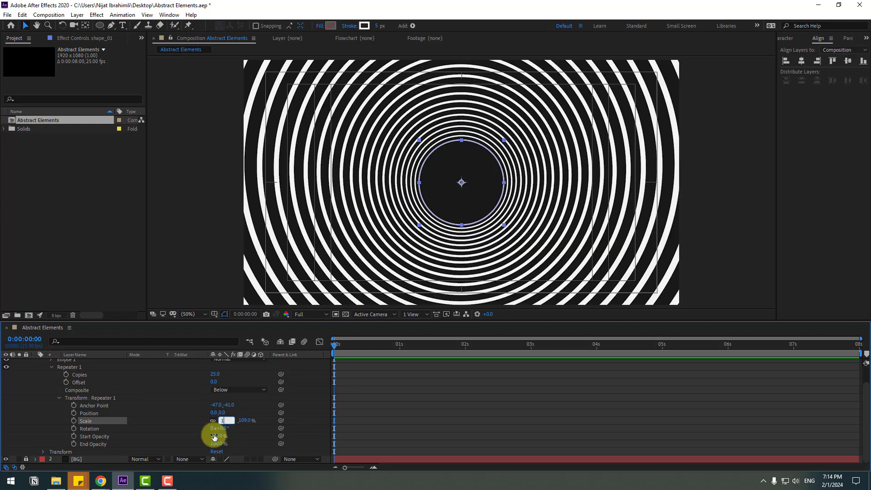
key(Return)
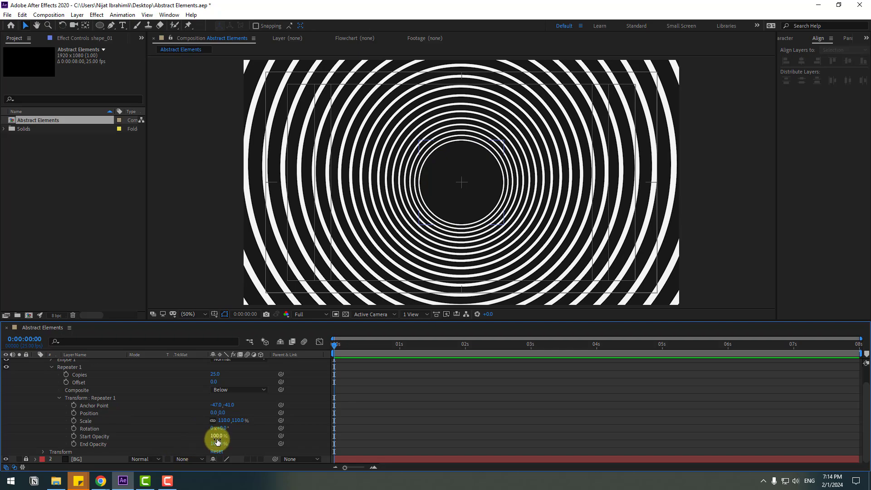
Step: Drive the Repeater's transform rotation with the expression time*25
drag(222, 432, 297, 423)
key(ctrl+z)
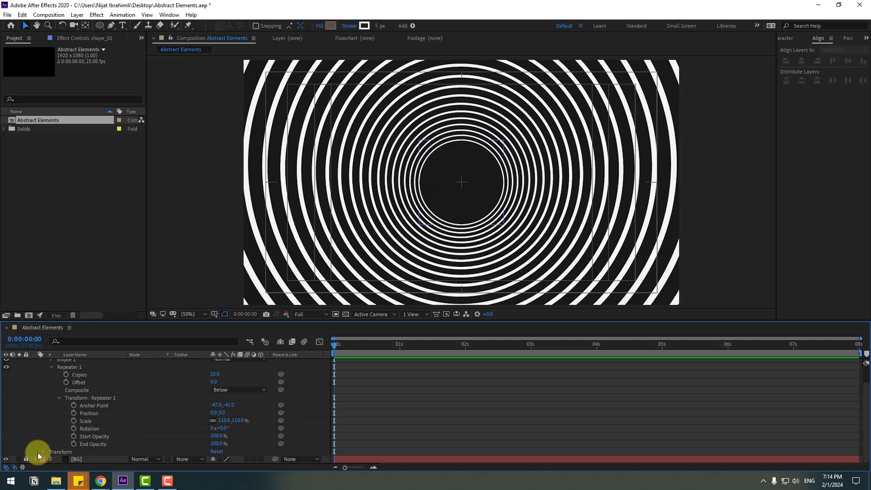
alt+click(74, 428)
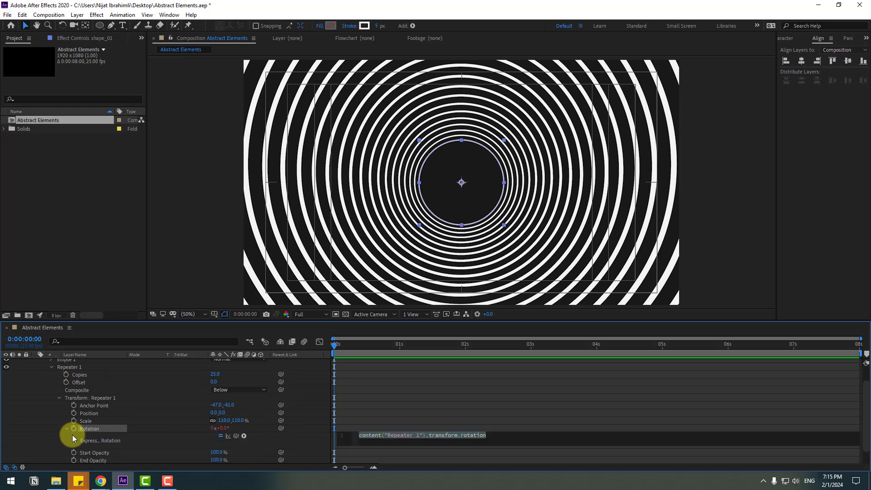
text(time*25)
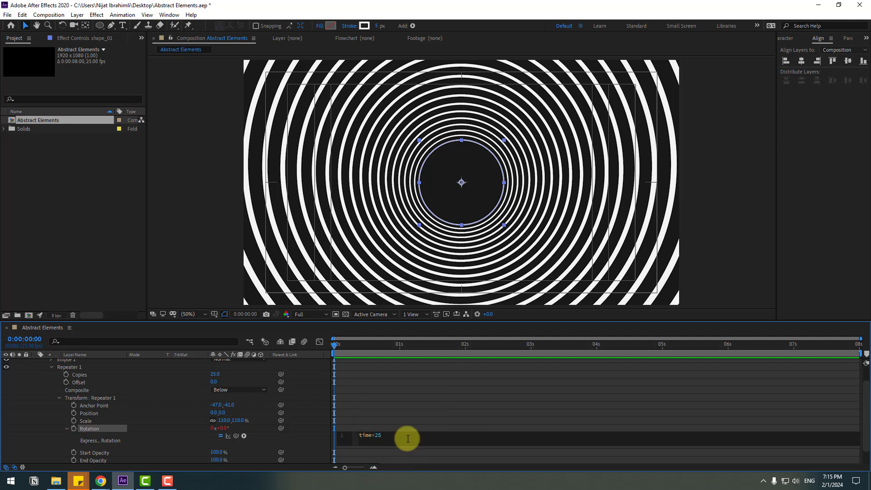
click(381, 427)
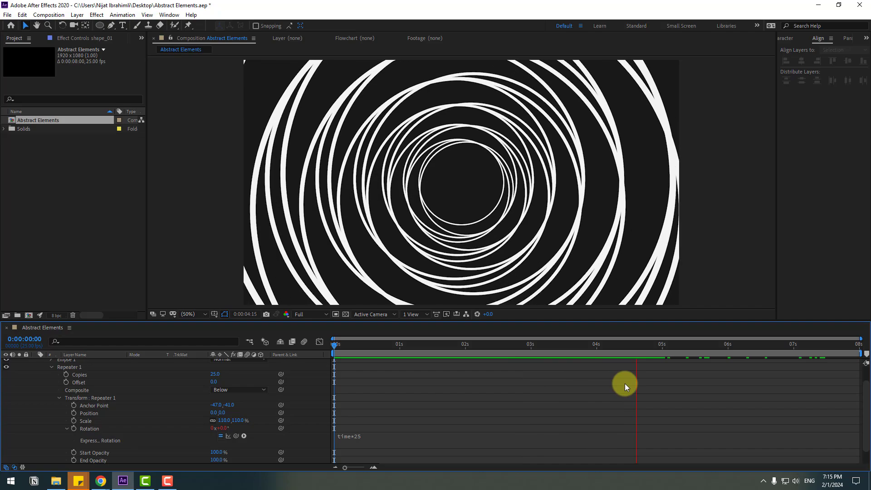
Step: Return the playhead to the start of the timeline and collapse the shape_01 layer's properties
drag(396, 346, 318, 353)
scroll(39, 412, up, 2)
click(36, 362)
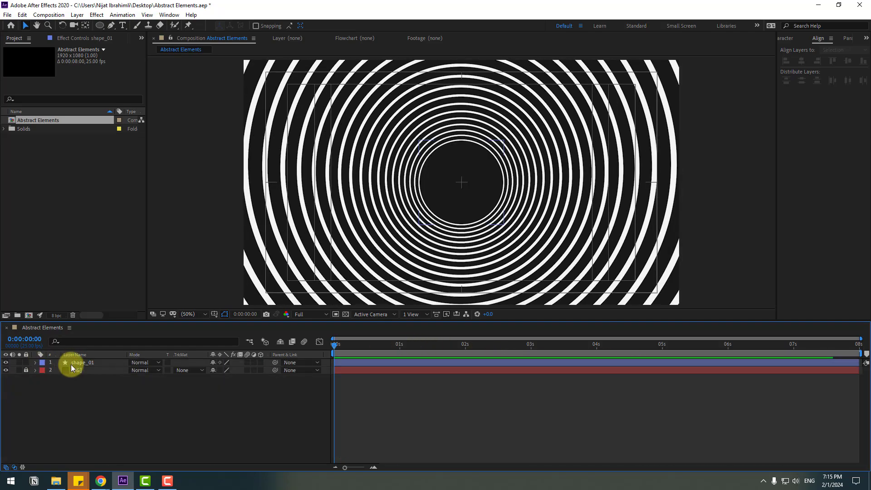
Step: Add Wiggle Paths to the shape_01 layer and set its size to 120
click(75, 363)
click(413, 26)
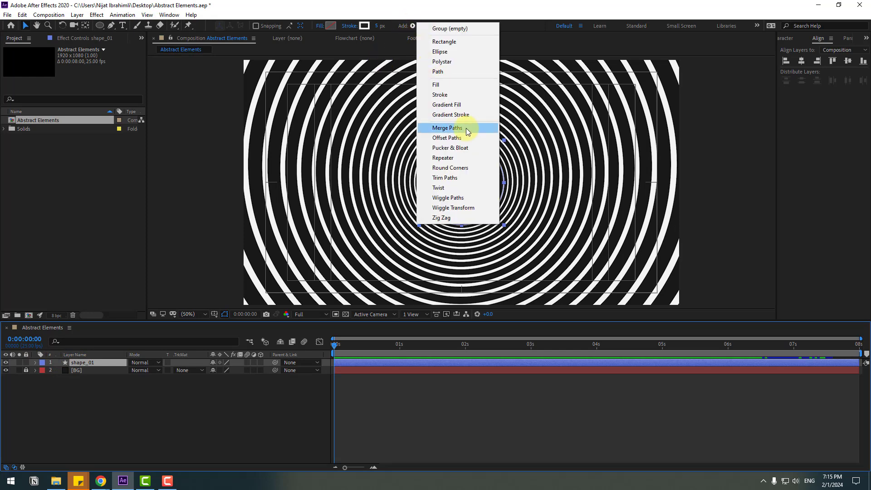
click(459, 199)
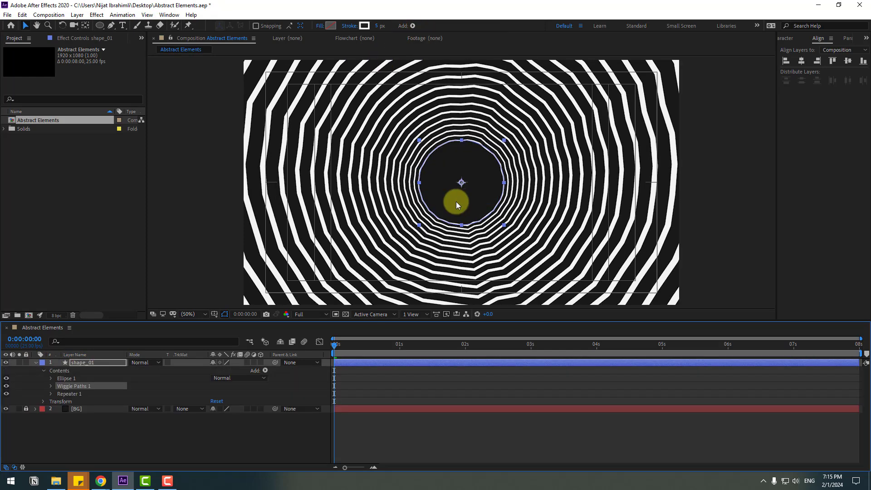
click(50, 387)
drag(216, 393, 255, 381)
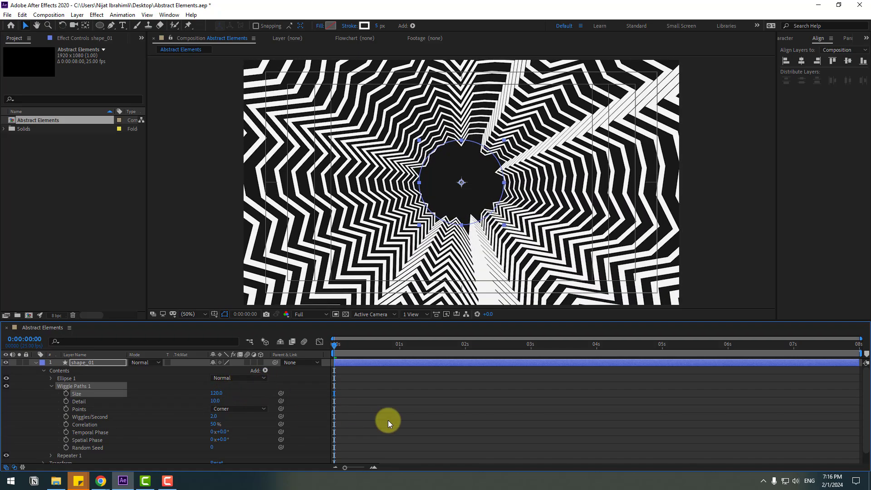
Step: Set the Wiggle Paths detail to 0 and enable keyframing for it at the start of the timeline
click(387, 420)
drag(341, 347, 363, 349)
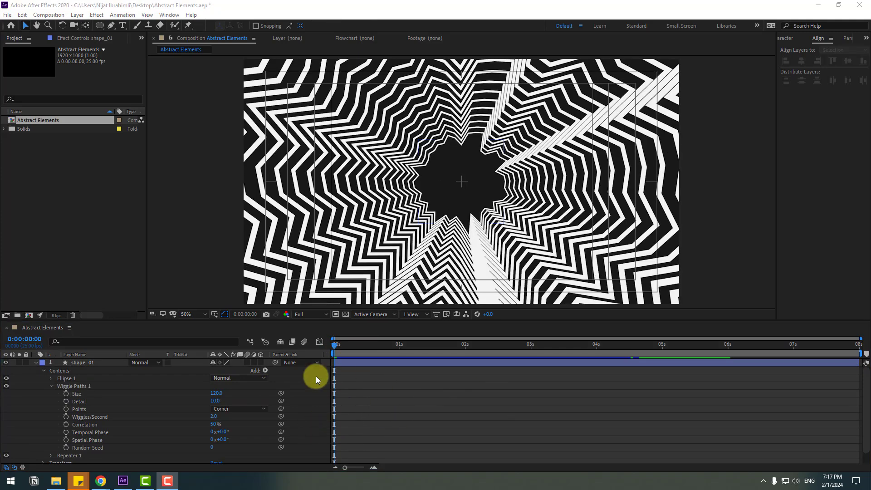
click(215, 401)
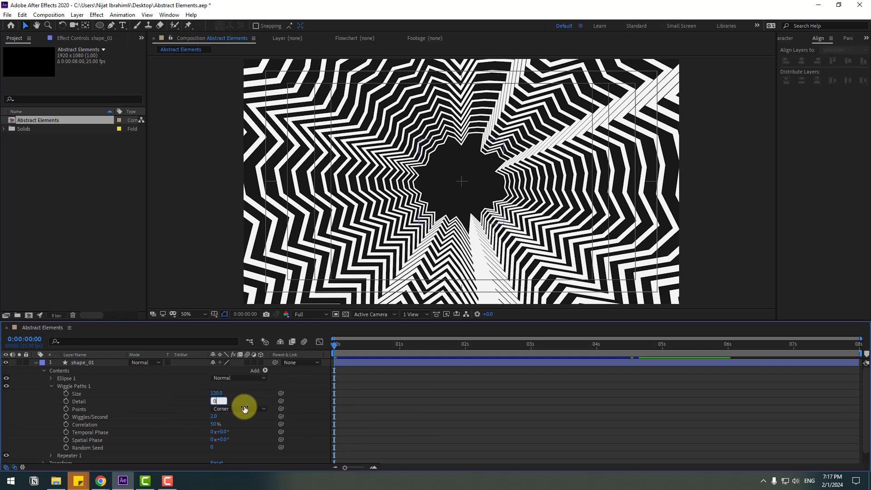
text(0)
key(Return)
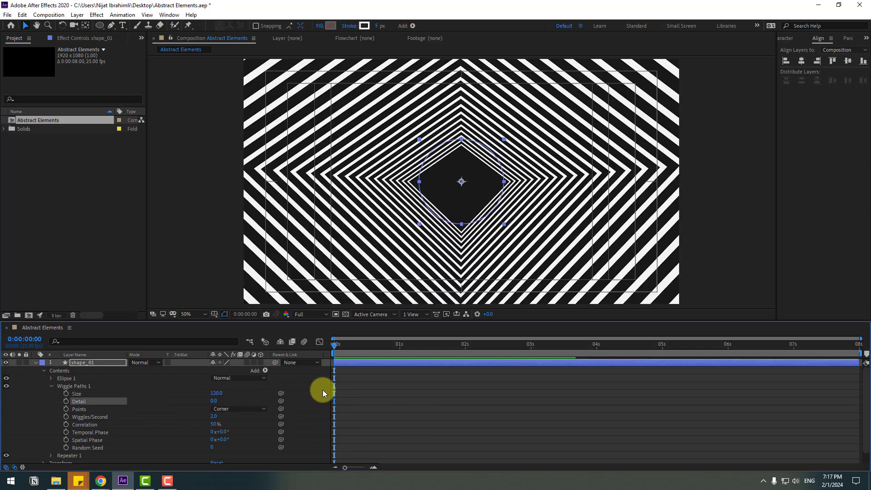
click(66, 401)
Step: Add a Wiggle Paths Detail keyframe with the value 15 at 0:00:01:06
drag(391, 348, 415, 347)
click(214, 400)
text(15)
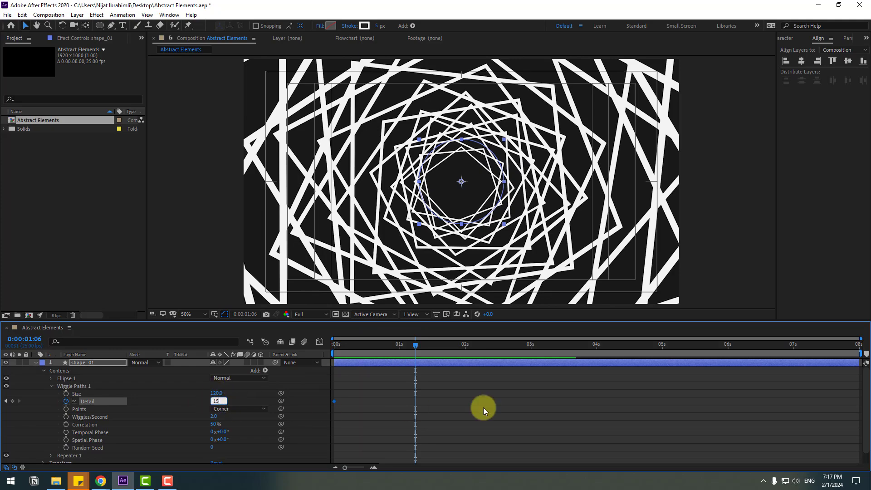
key(Return)
Step: Shift both Detail keyframes later, move the second one on to about 0:00:02:23, and preview the animation
drag(425, 398, 361, 402)
key(space)
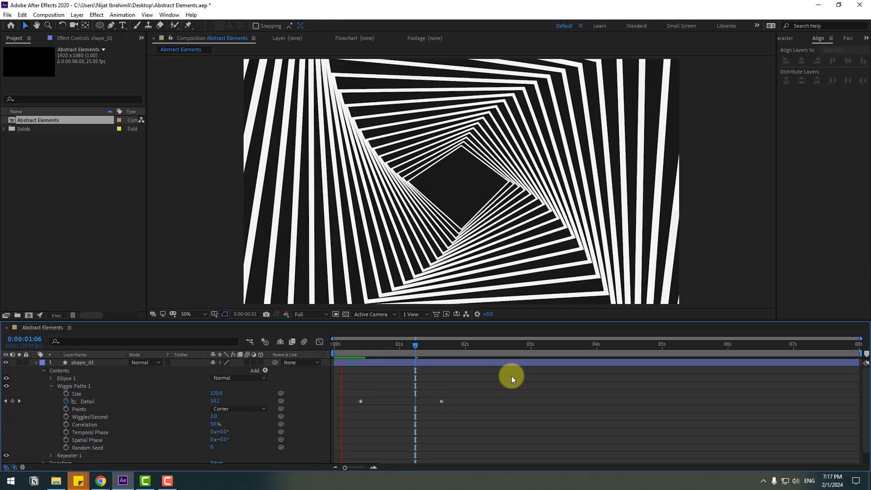
click(442, 401)
key(Delete)
key(space)
key(space)
key(space)
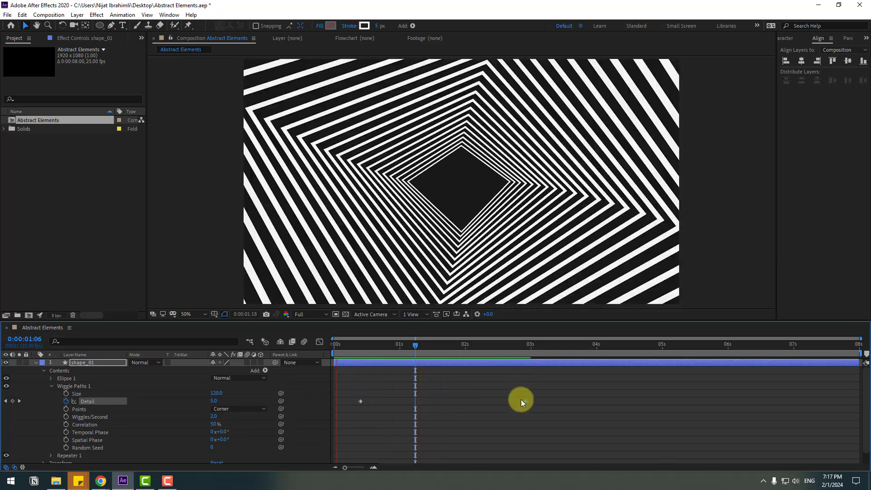
Step: Apply Easy Ease to both Detail keyframes, move the first one back close to the timeline start, and preview the result
drag(564, 389, 360, 399)
right_click(361, 400)
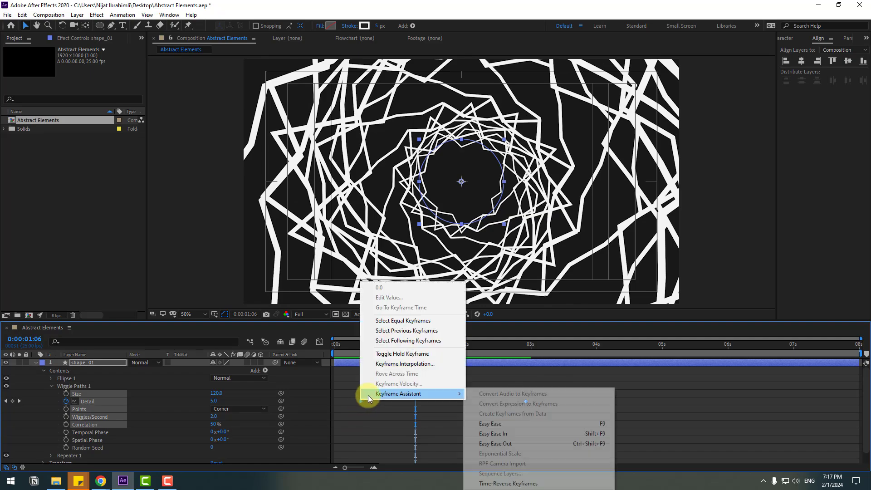
click(481, 423)
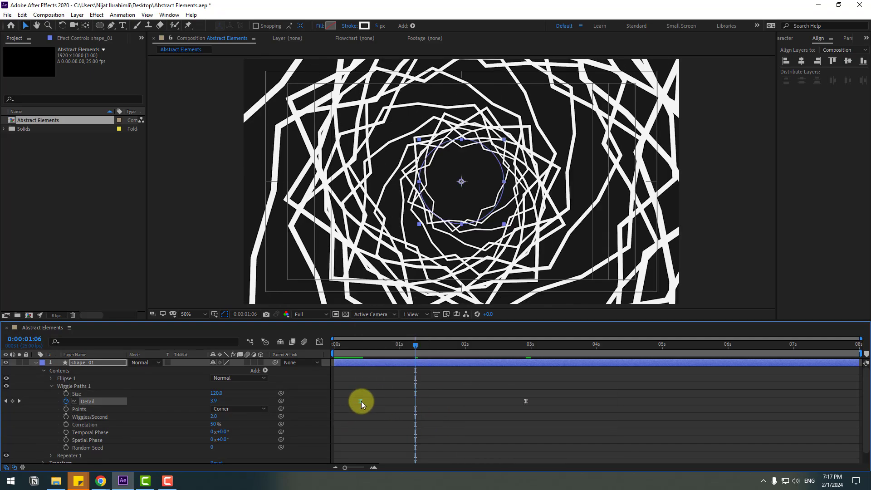
drag(361, 401, 337, 404)
key(space)
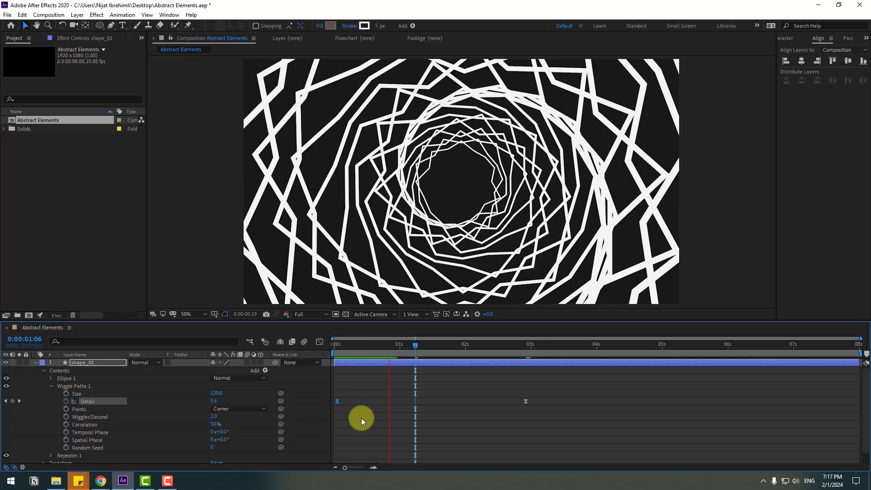
scroll(600, 130, down, 4)
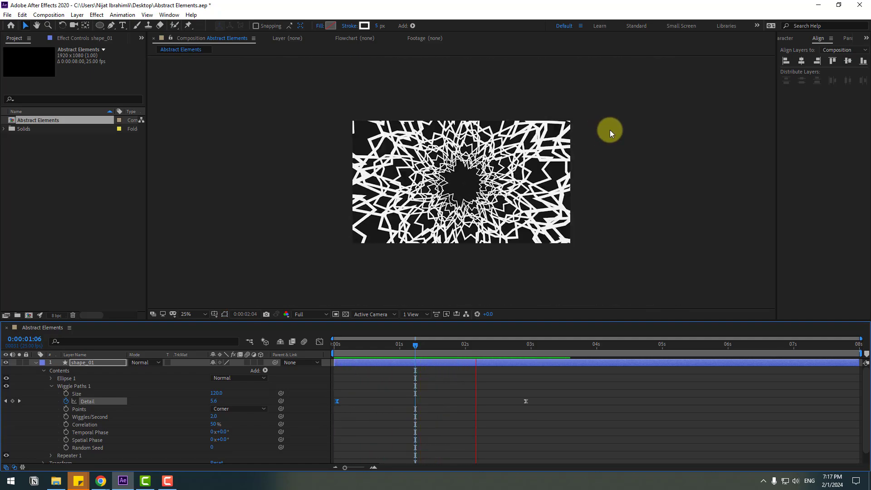
scroll(609, 130, up, 4)
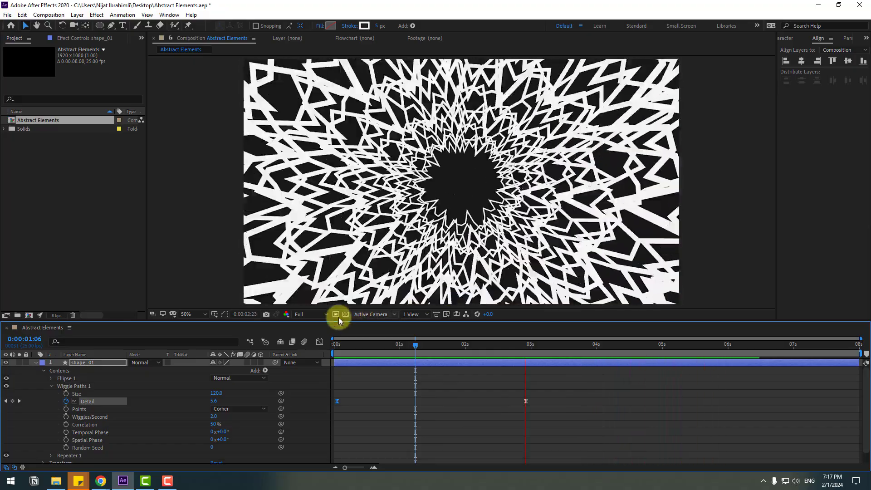
Step: Set the Repeater's start opacity to 25% and preview the animation
drag(402, 352, 397, 352)
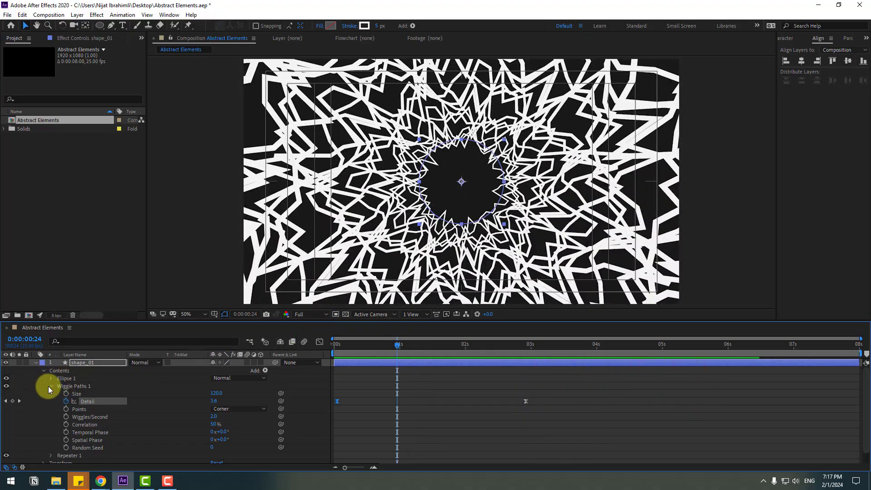
click(50, 386)
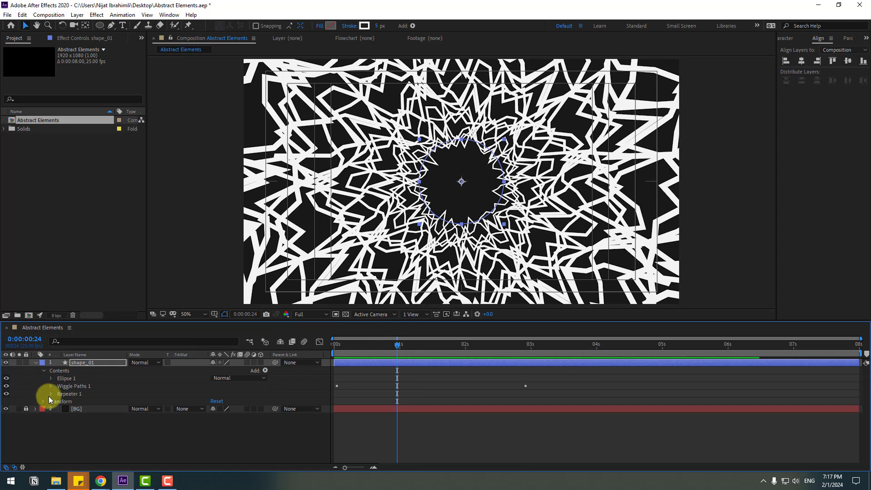
click(50, 393)
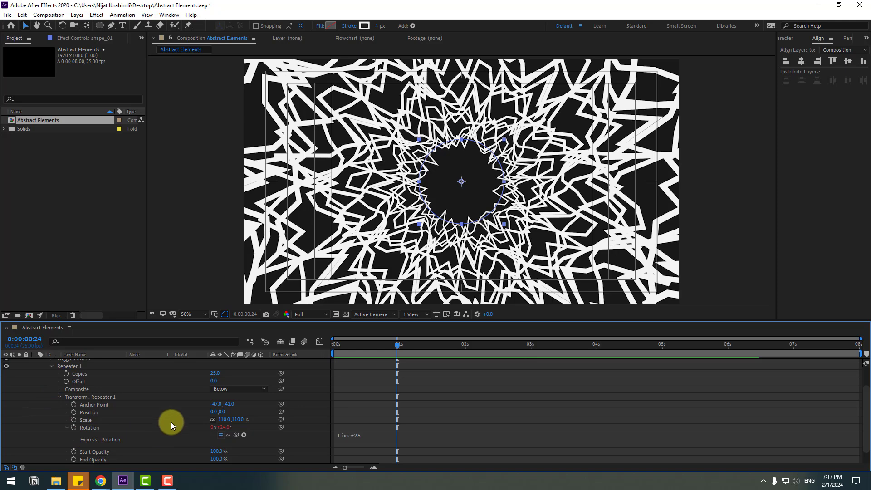
scroll(159, 411, down, 1)
scroll(161, 415, up, 1)
scroll(161, 415, down, 1)
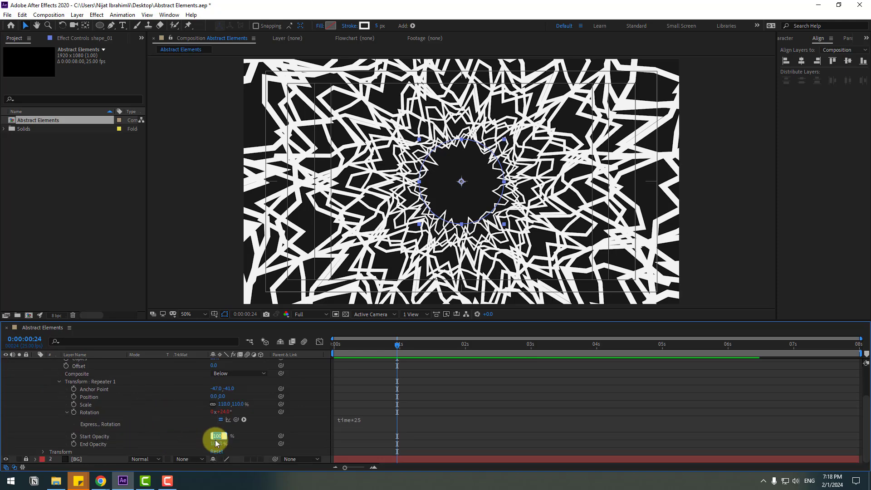
key(Return)
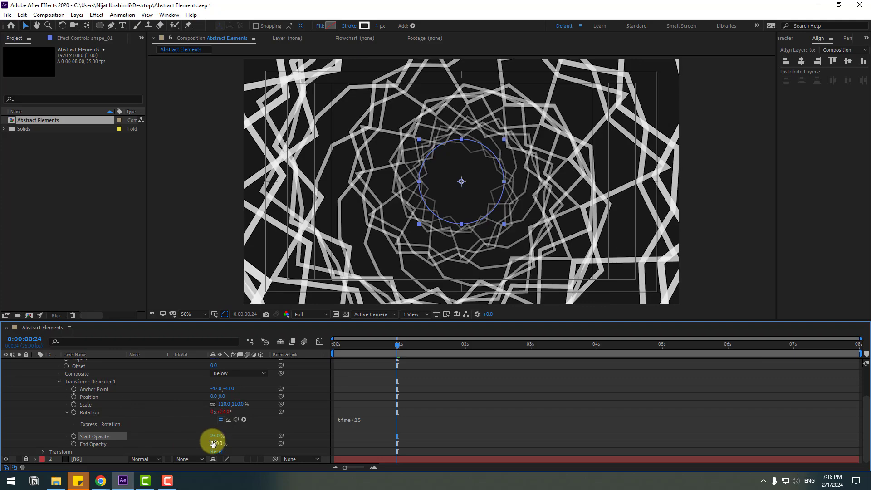
click(470, 387)
key(space)
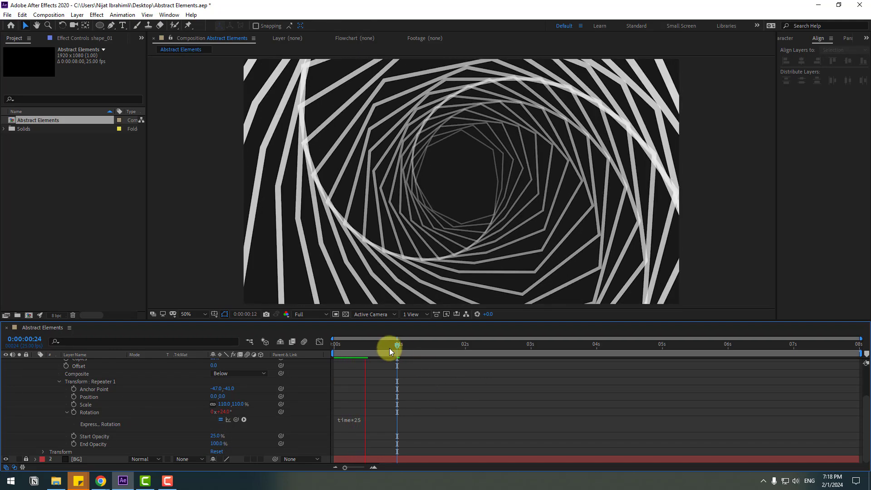
Step: Lower the preview resolution to Quarter and set the Repeater's start opacity to 50%, checking it in playback
click(303, 314)
click(306, 365)
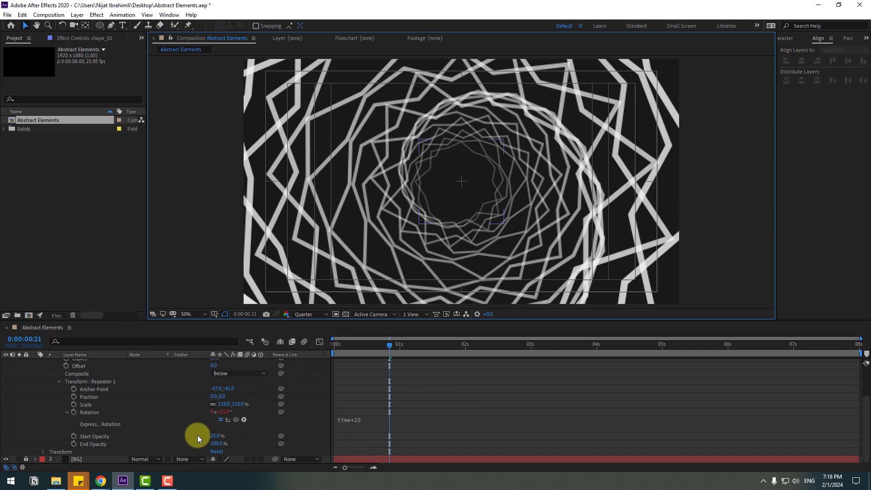
click(211, 436)
key(Return)
key(space)
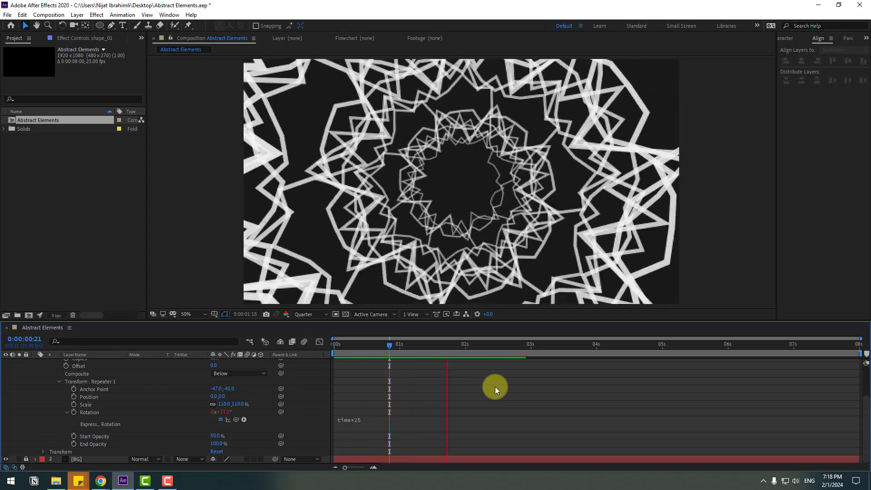
Step: Apply the Glow effect to the shape_01 layer with a glow radius of 39 and preview it
click(476, 345)
click(785, 38)
click(784, 38)
click(807, 49)
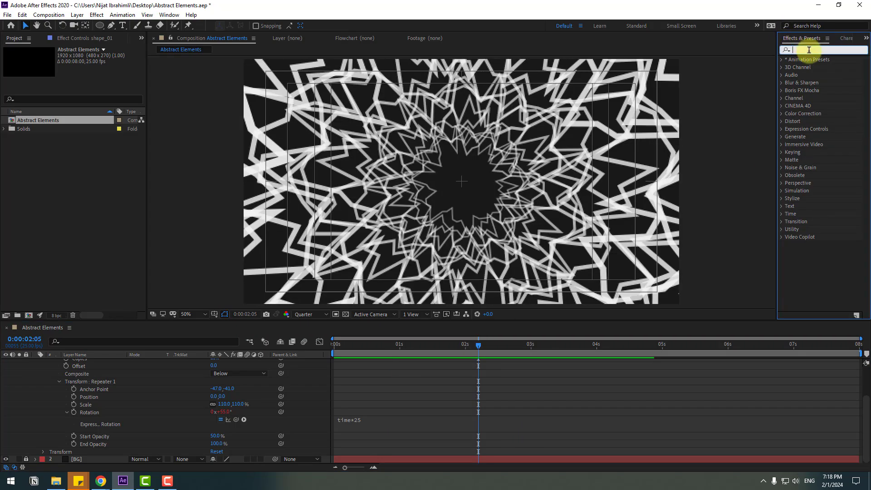
text(glow)
drag(816, 106, 70, 361)
drag(85, 81, 98, 80)
click(546, 397)
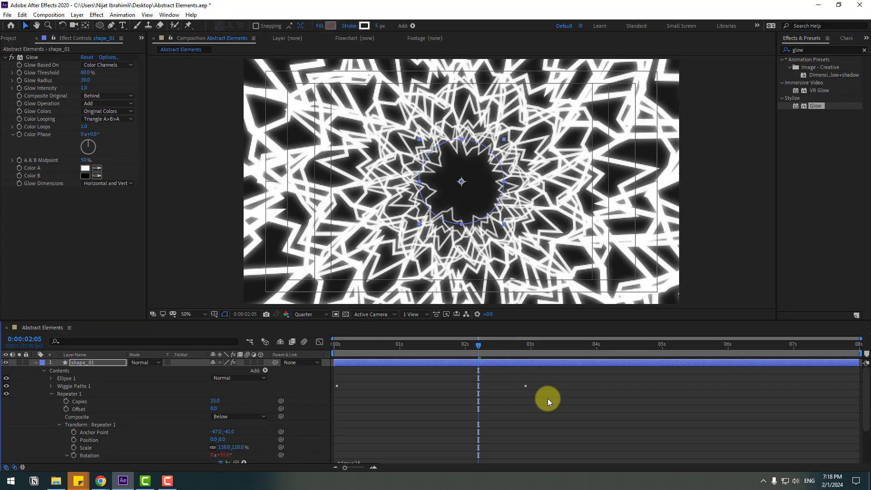
key(space)
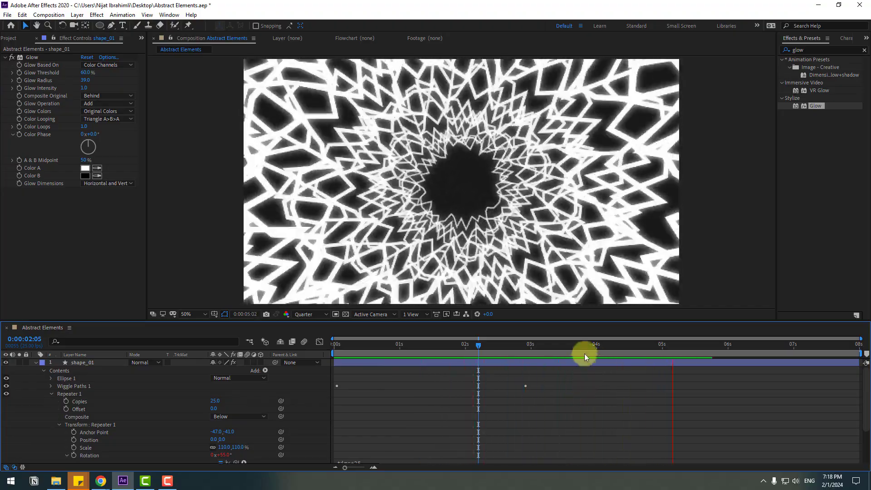
Step: Duplicate the shape_01 layer and scale the original shape_01 down to 52%
click(379, 347)
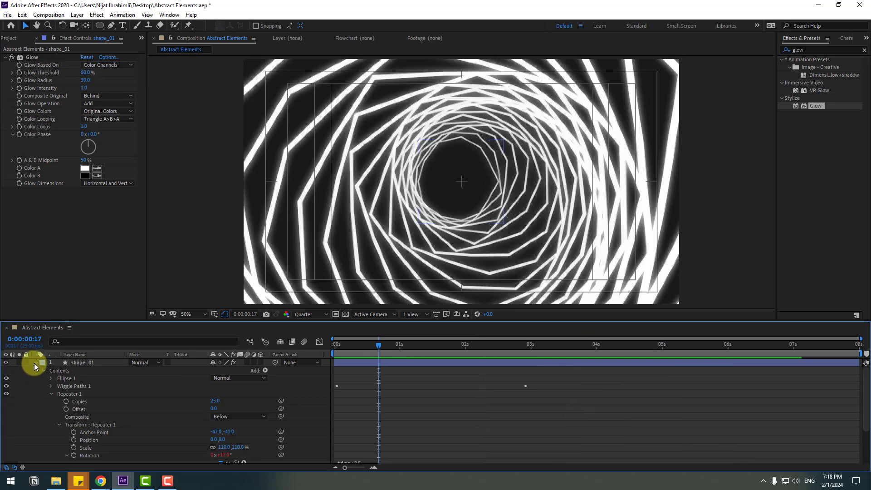
click(35, 363)
click(108, 363)
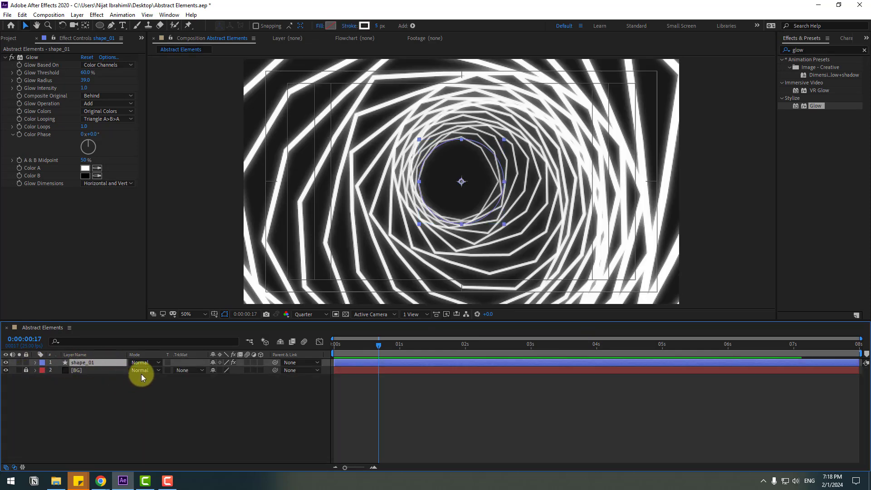
key(ctrl+d)
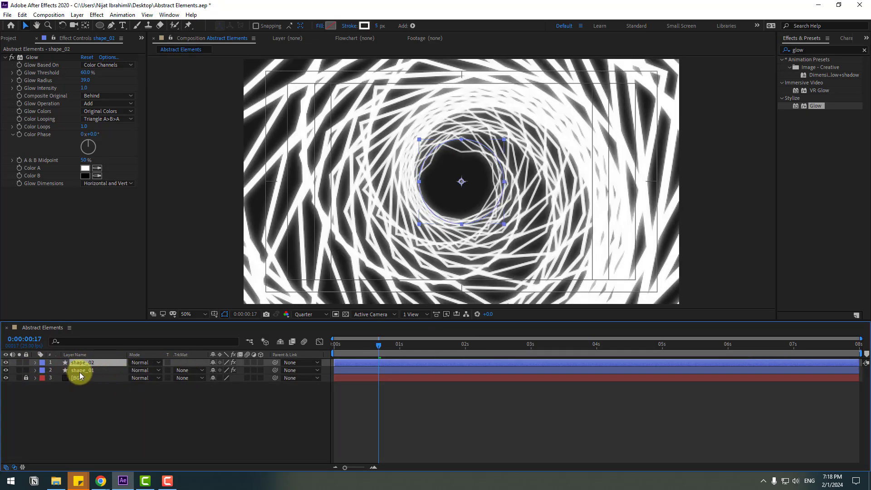
click(81, 370)
key(s)
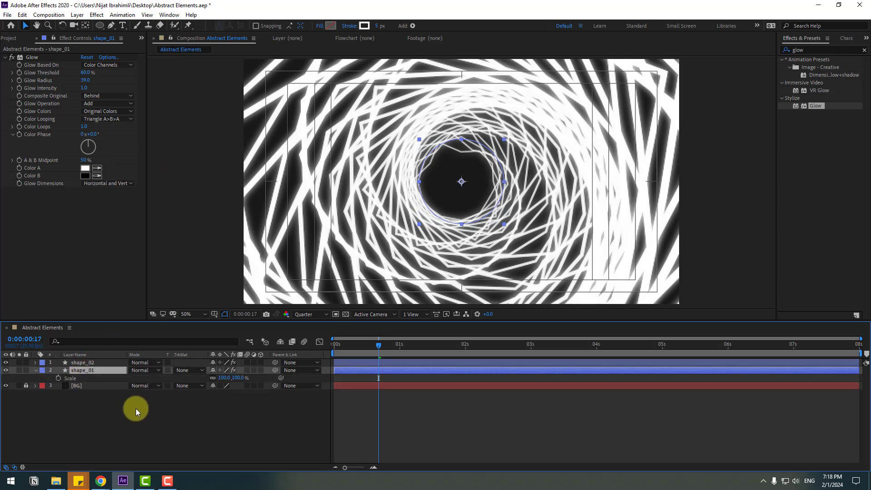
drag(222, 377, 200, 377)
Step: Change the shape_01 stroke color to the light blue 16C0FF and preview the animation from the start
click(365, 26)
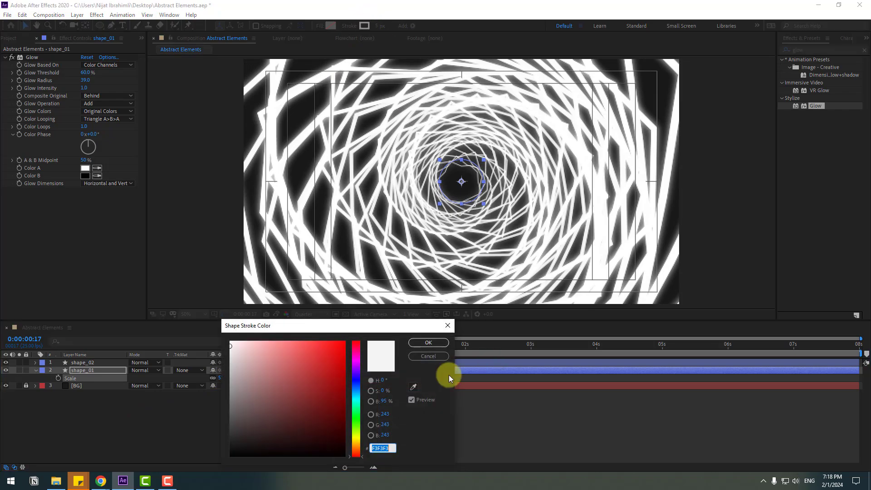
click(357, 394)
click(335, 351)
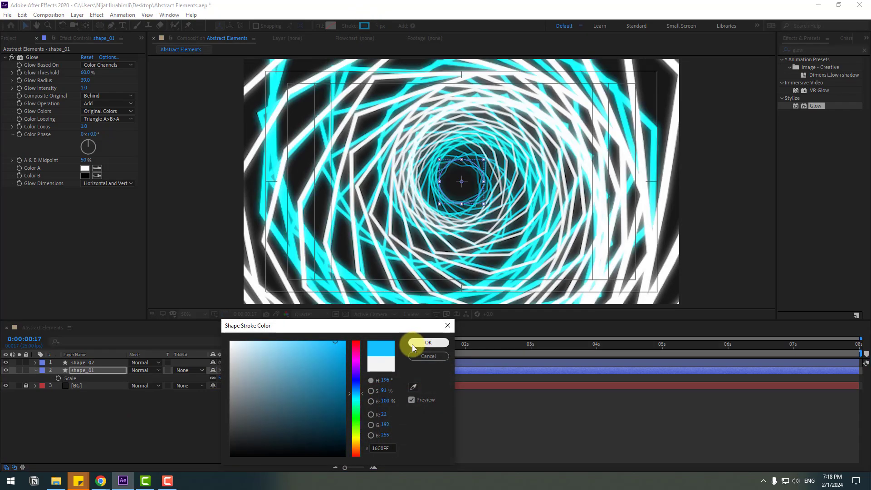
click(414, 343)
key(space)
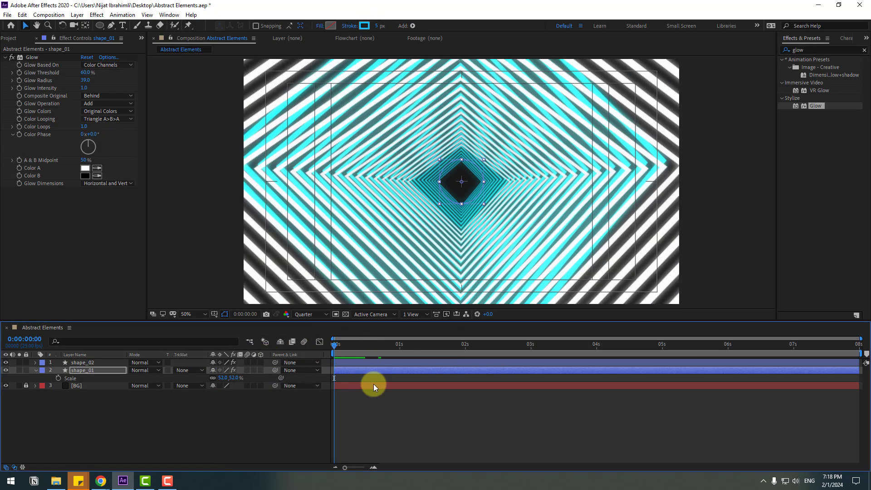
click(474, 409)
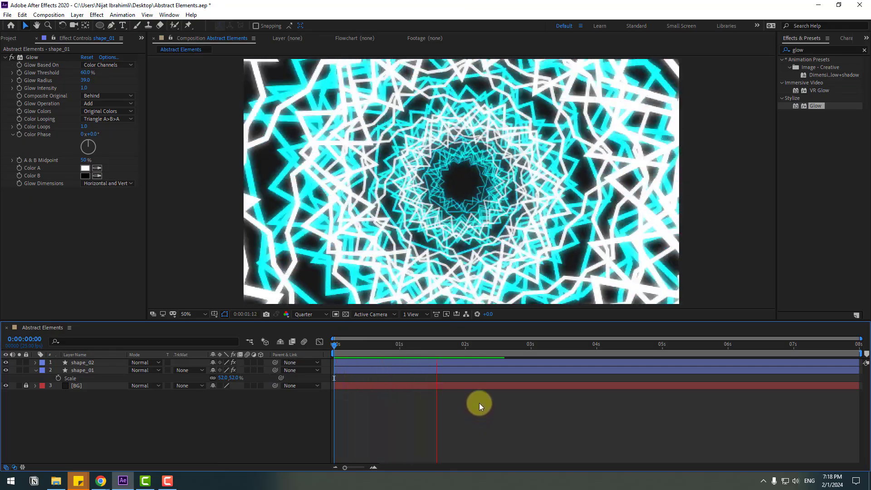
Step: Duplicate the blue shape_01 layer and scale the original shape_01 down to 33%
click(418, 350)
click(12, 371)
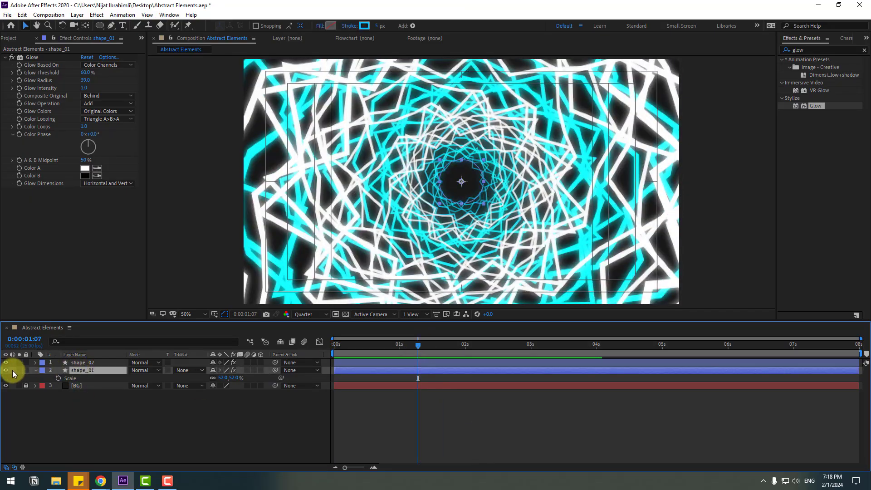
click(36, 370)
key(ctrl+d)
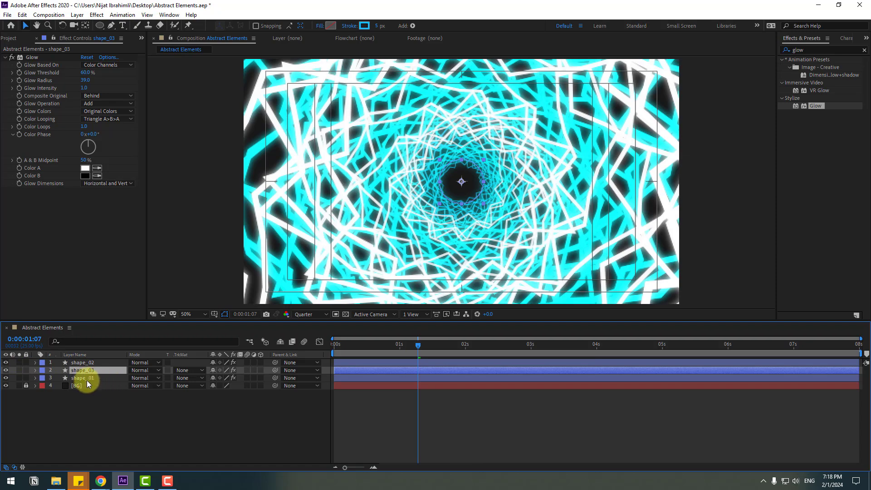
click(86, 380)
key(s)
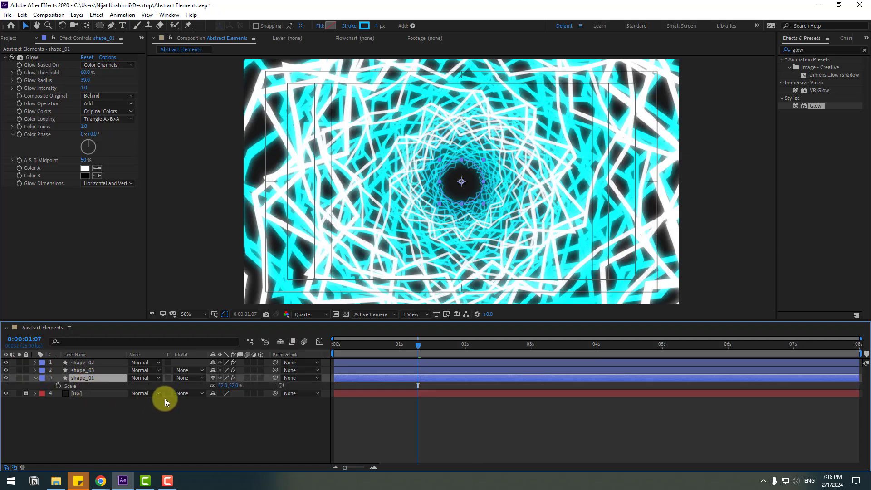
drag(222, 385, 212, 384)
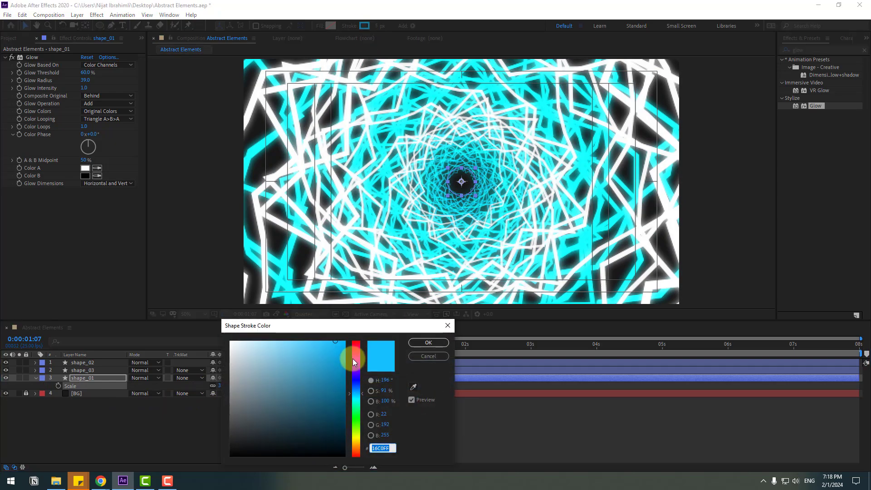
Step: Change the shape_01 stroke color to the pinkish red FE1255 and preview the three-color animation
drag(355, 355, 335, 347)
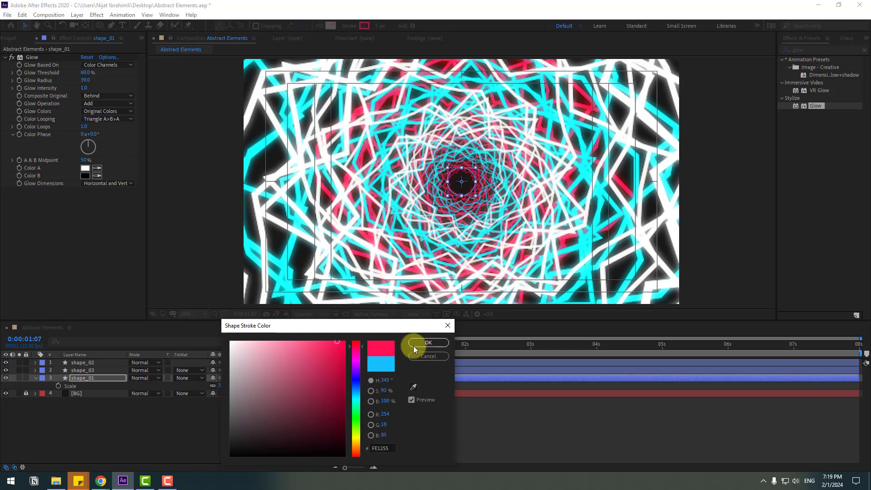
click(407, 344)
key(space)
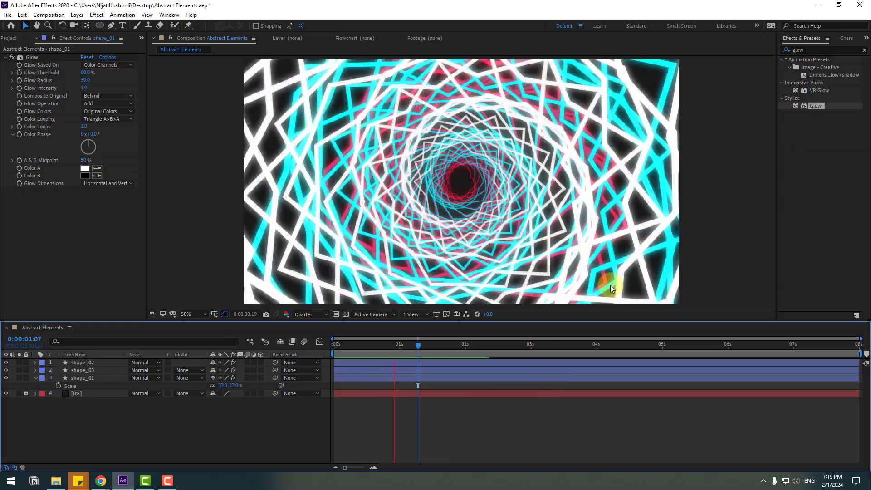
scroll(587, 208, down, 2)
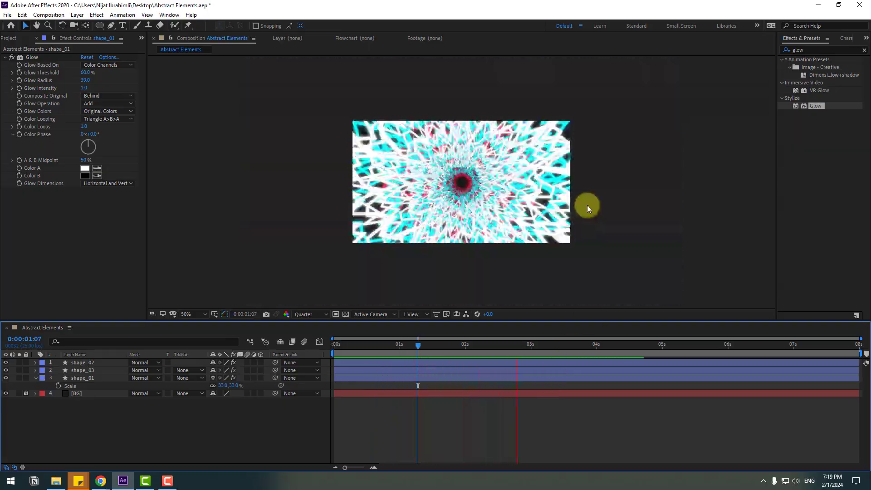
scroll(588, 209, up, 2)
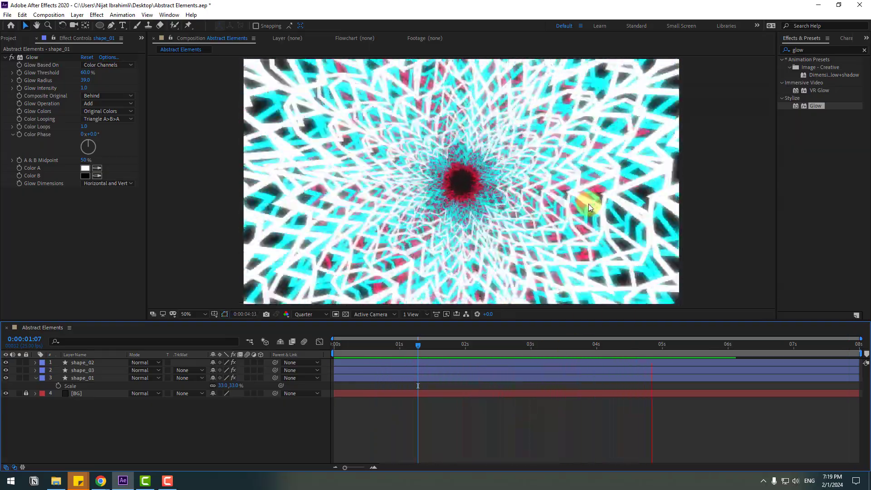